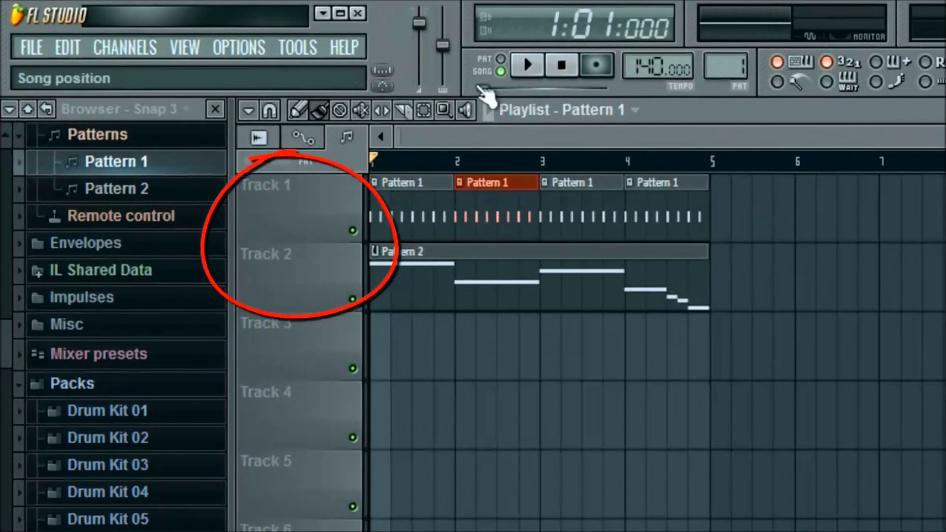
# Play the arrangement in song mode, then stop it back at bar 1
pyautogui.click(503, 69)
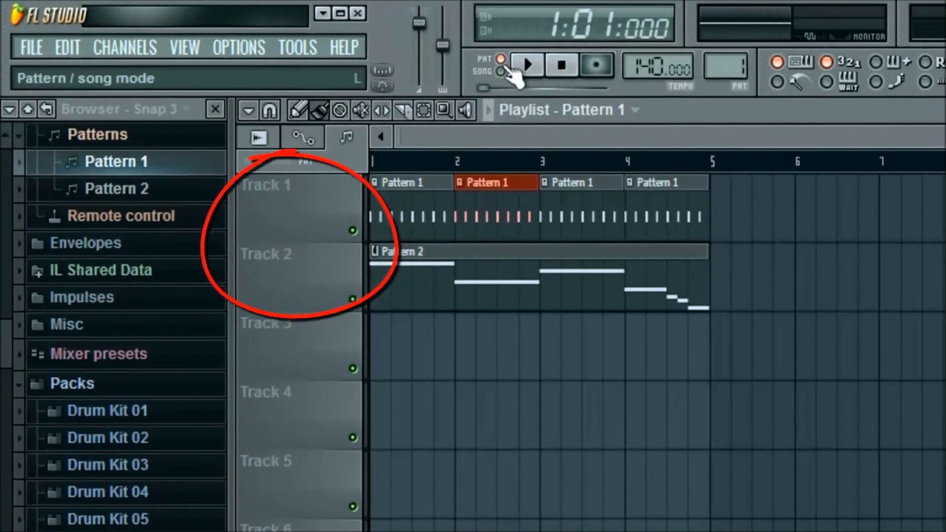
pyautogui.click(502, 71)
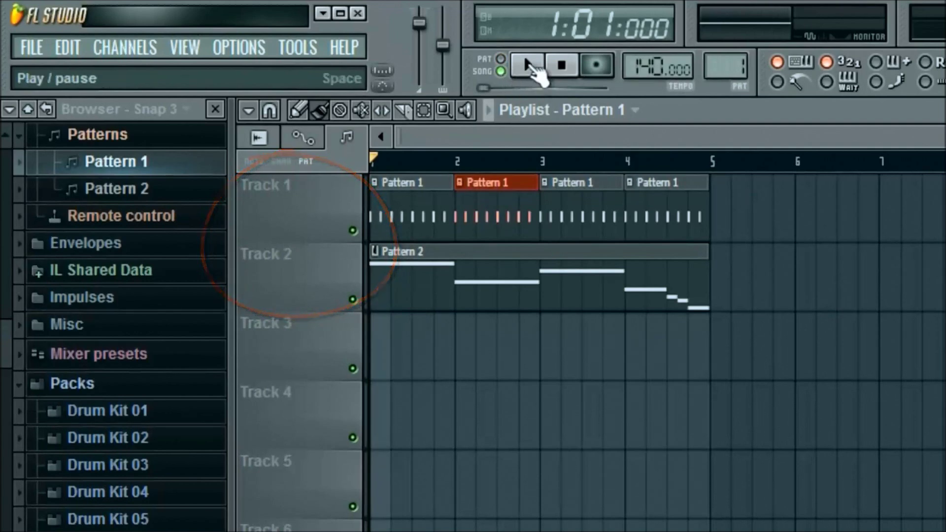
pyautogui.click(529, 65)
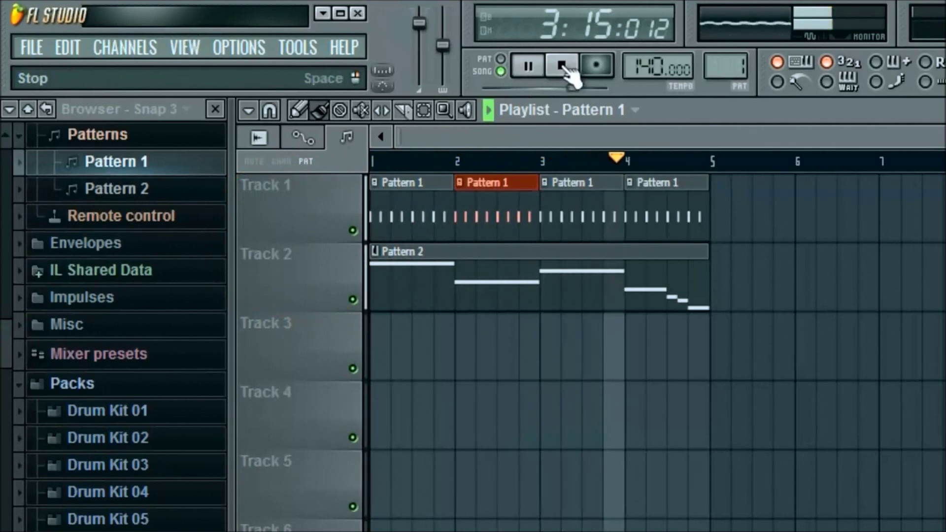
pyautogui.click(561, 65)
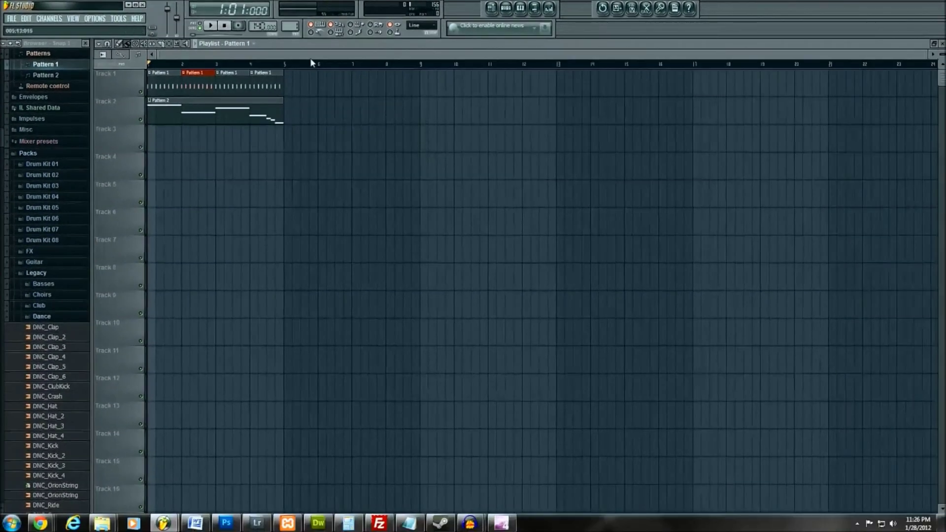
# Open DNC_OrionString's channel settings from Pattern 2's channel list and move them upper left
pyautogui.scroll(-1, 289, 28)
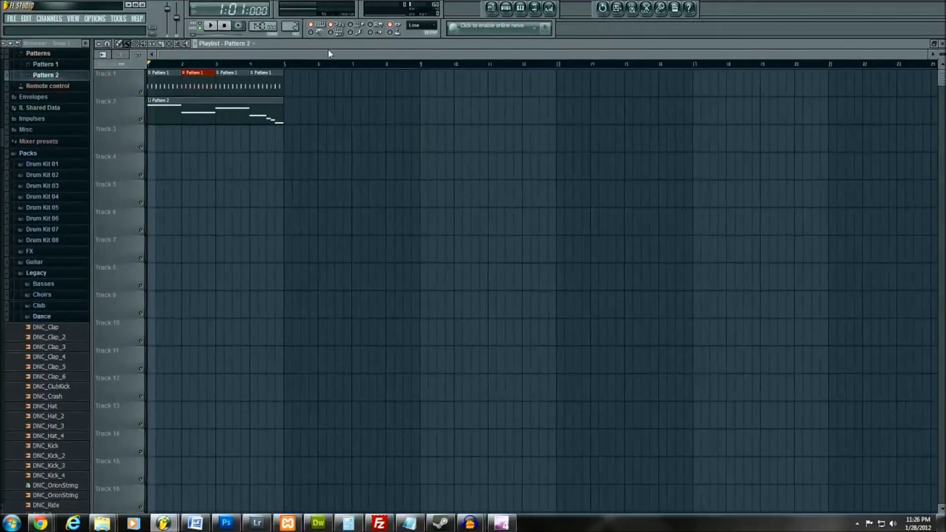
pyautogui.click(508, 8)
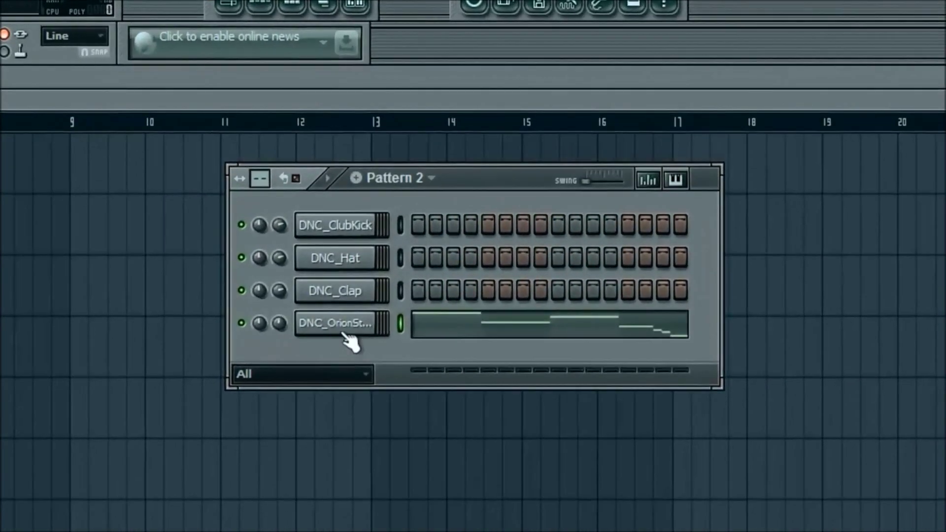
pyautogui.click(345, 325)
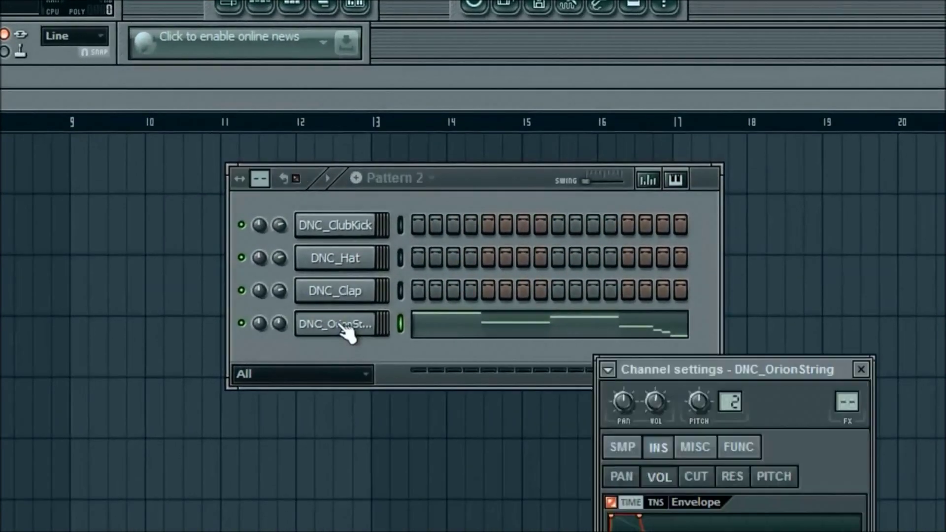
pyautogui.moveTo(842, 374); pyautogui.dragTo(451, 116)
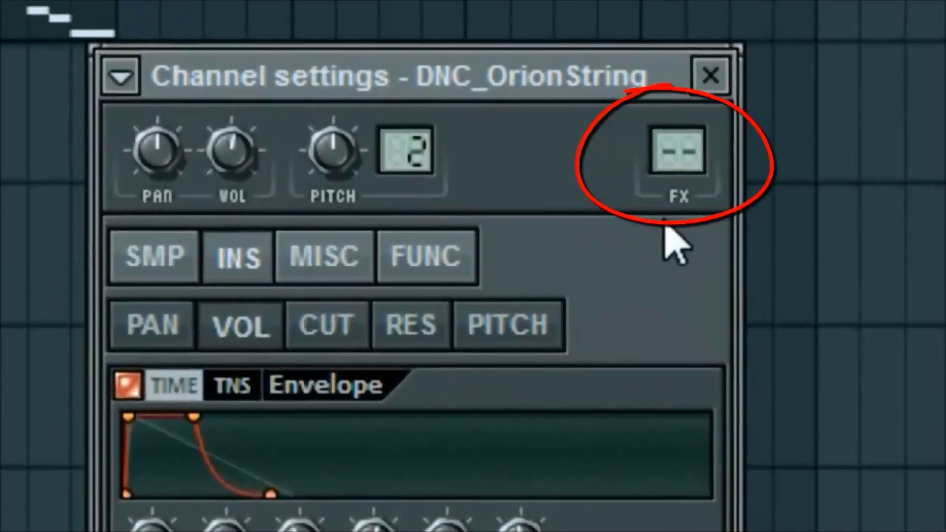
# Open the mixer, move it up and right, and select Insert 1
pyautogui.click(678, 151)
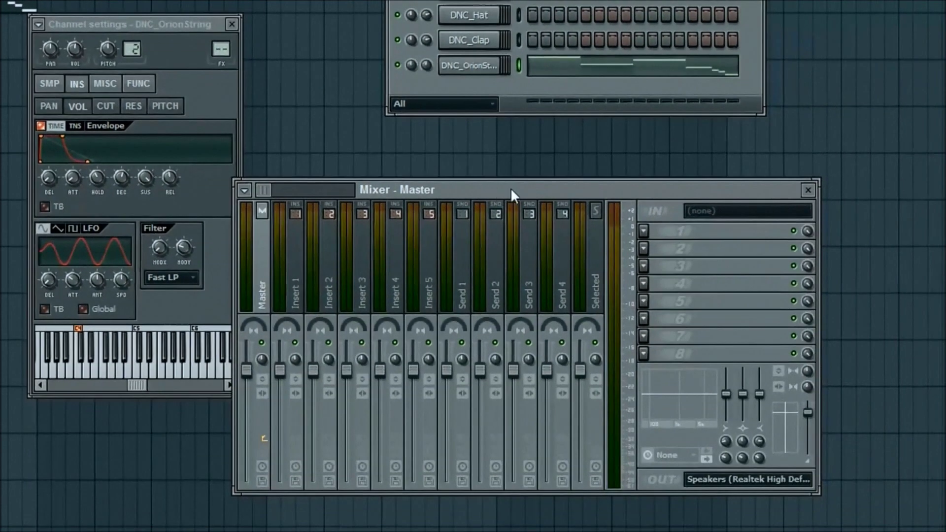
pyautogui.moveTo(510, 188); pyautogui.dragTo(599, 153)
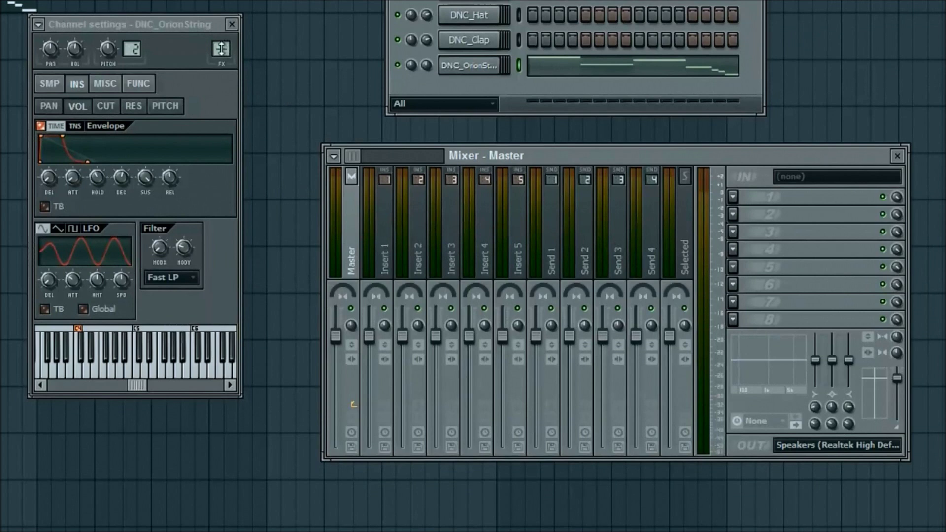
pyautogui.click(385, 404)
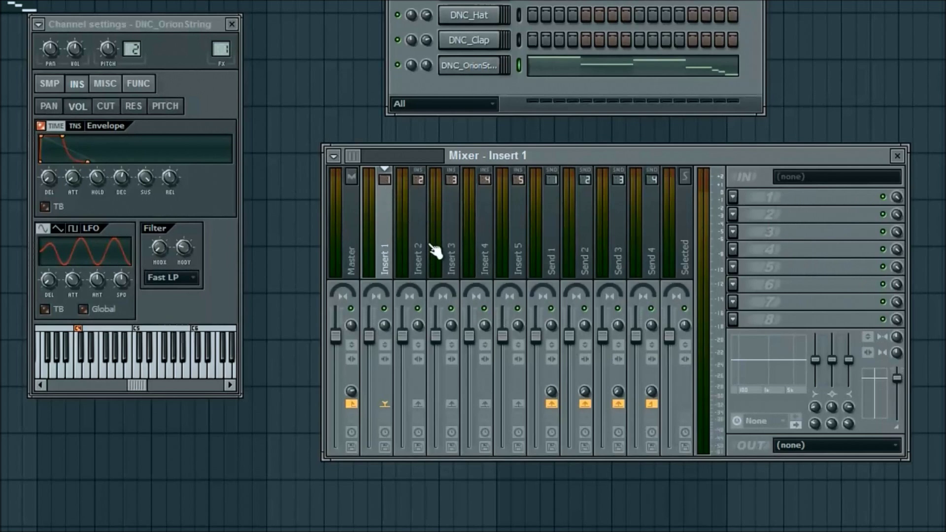
# Set the channel's FX routing to Insert 1 and reposition the channel settings window
pyautogui.scroll(4, 216, 53)
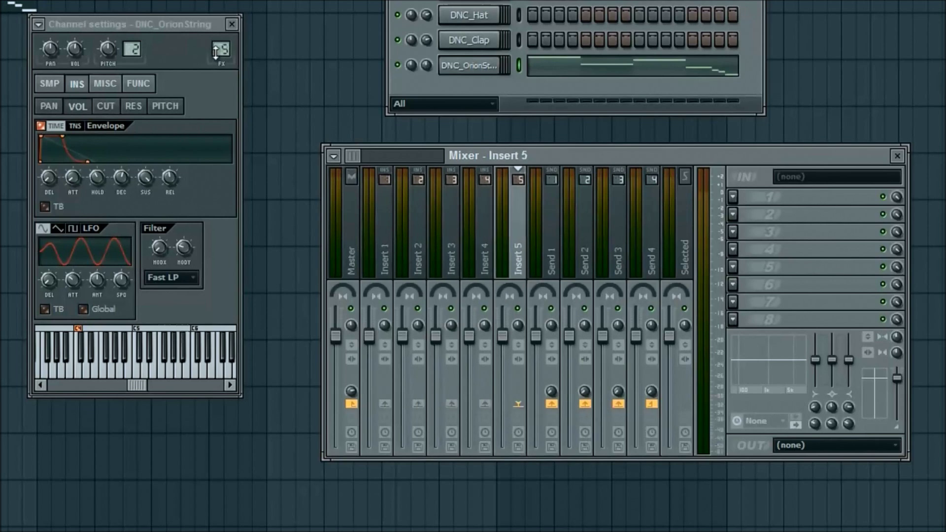
pyautogui.scroll(19, 223, 50)
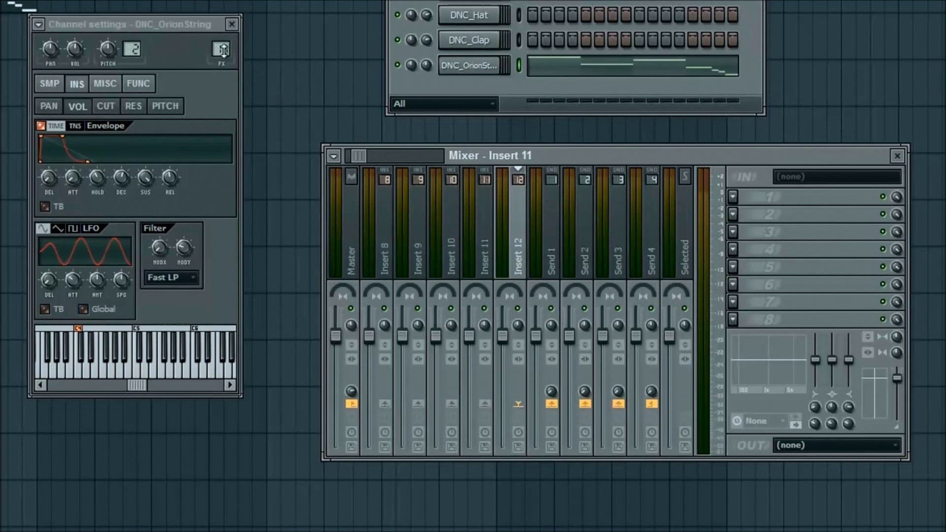
pyautogui.scroll(-20, 223, 49)
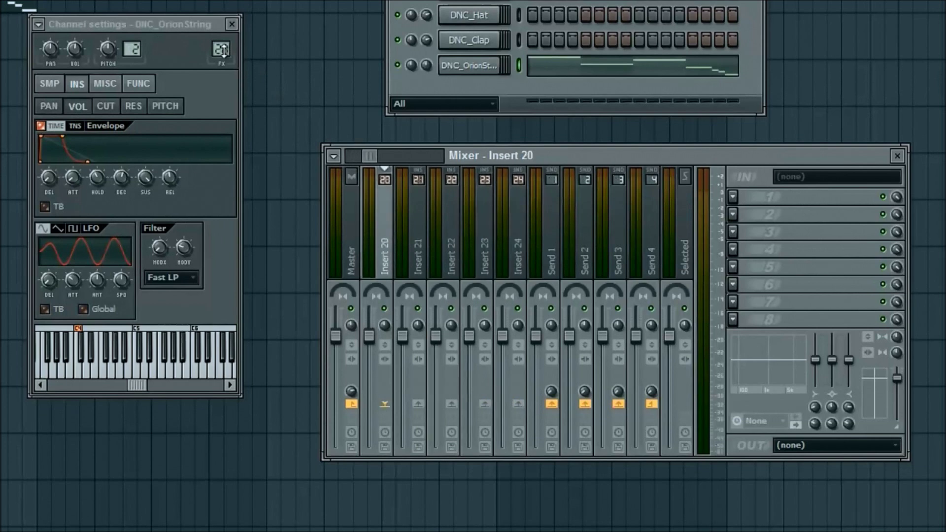
pyautogui.scroll(3, 222, 49)
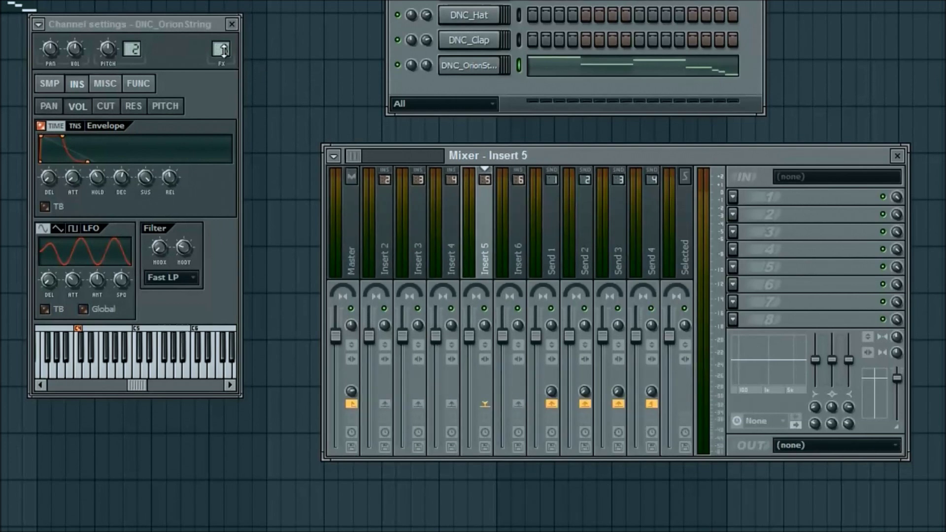
pyautogui.scroll(-4, 222, 50)
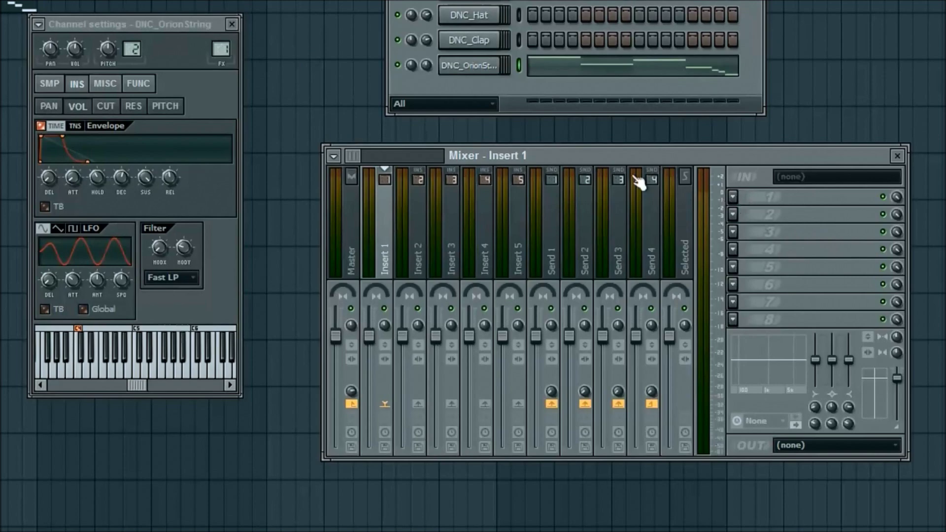
pyautogui.moveTo(208, 20); pyautogui.dragTo(233, 147)
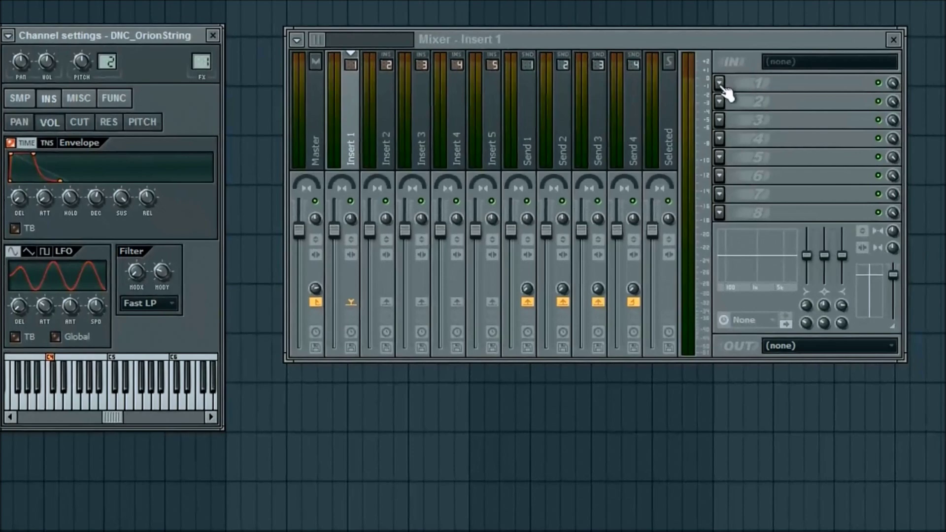
pyautogui.click(719, 84)
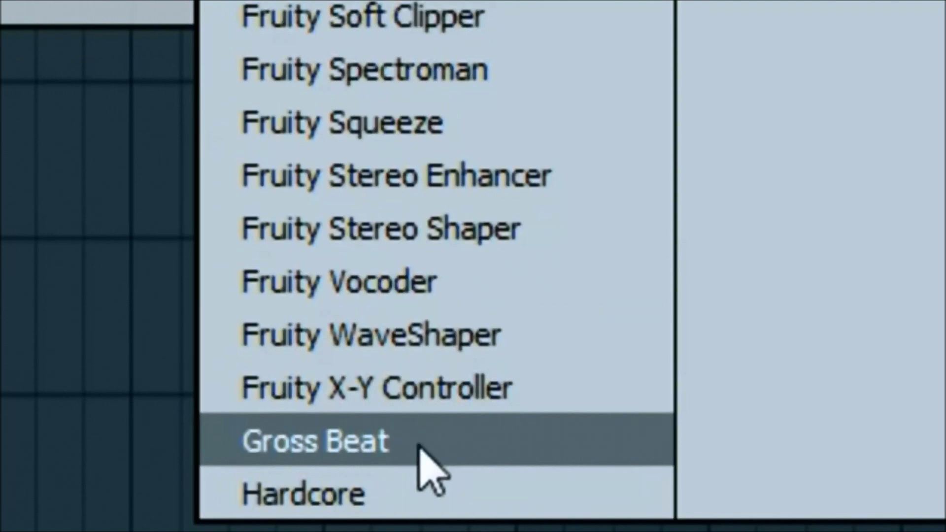
# Choose Gross Beat from the plugin list for Insert 1's first effect slot
pyautogui.click(367, 446)
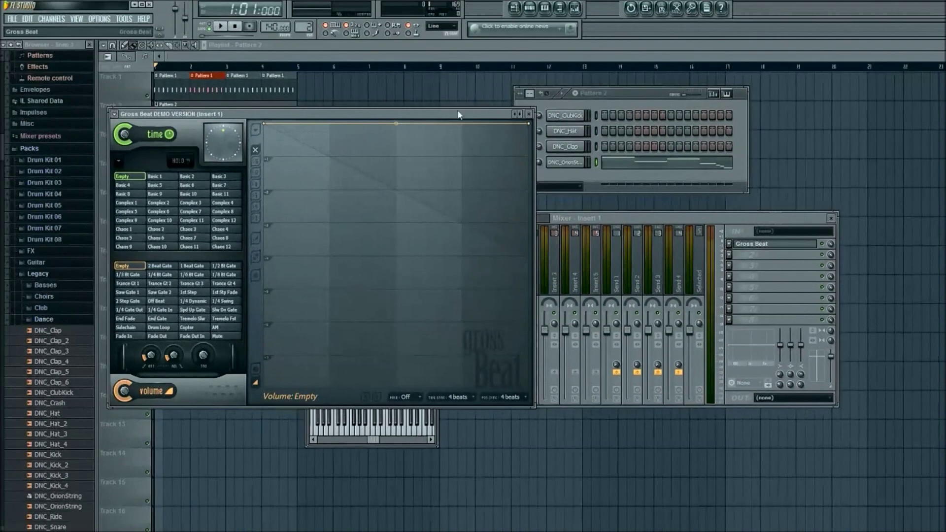
# Leave Gross Beat's time preset Empty, apply the Trance Gt 1 volume gate, and preview it
pyautogui.moveTo(385, 114); pyautogui.dragTo(732, 140)
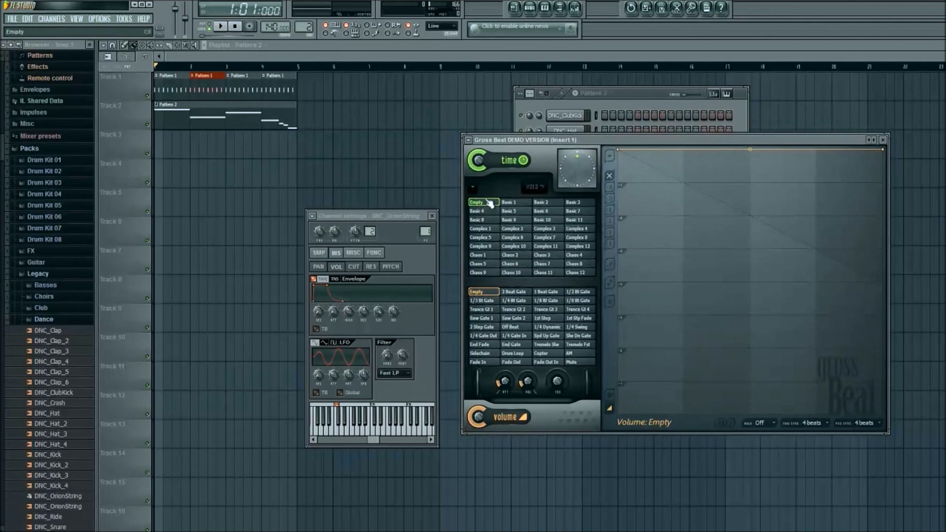
pyautogui.click(544, 237)
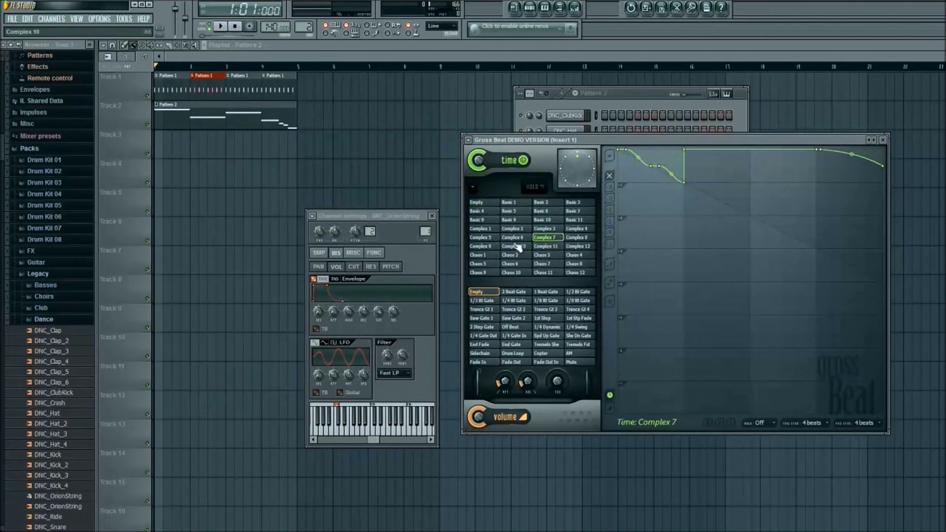
pyautogui.click(485, 203)
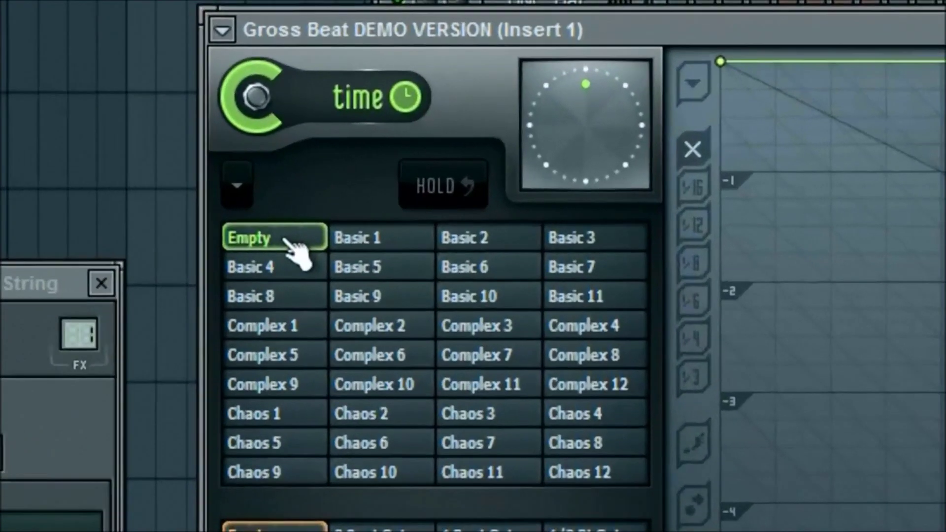
pyautogui.click(167, 393)
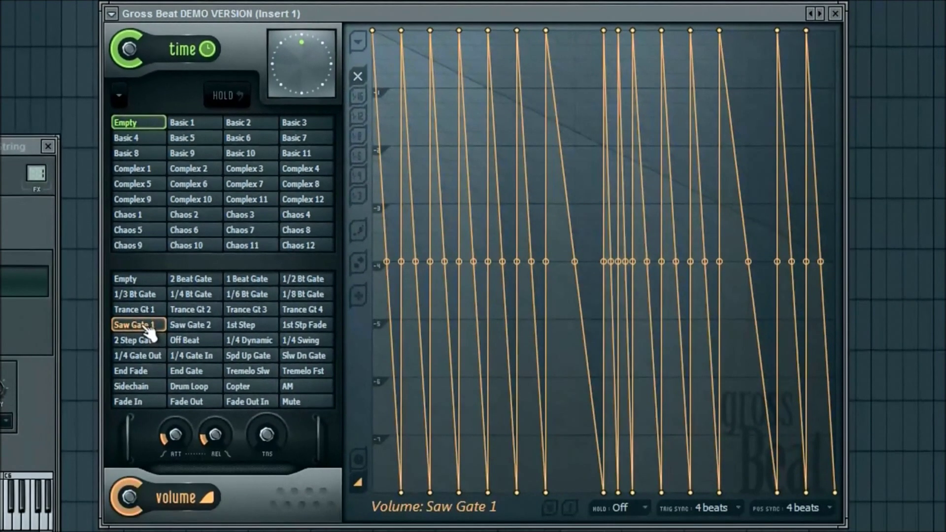
pyautogui.click(140, 310)
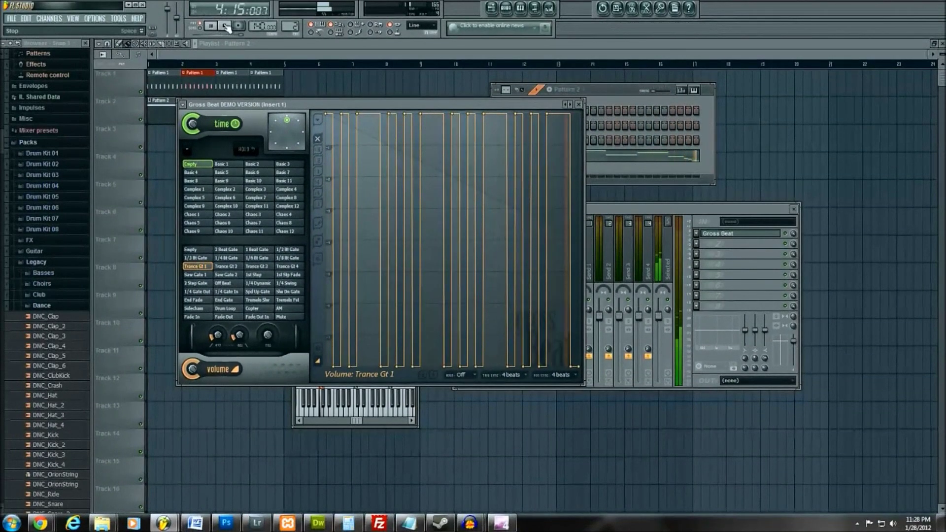
pyautogui.click(226, 26)
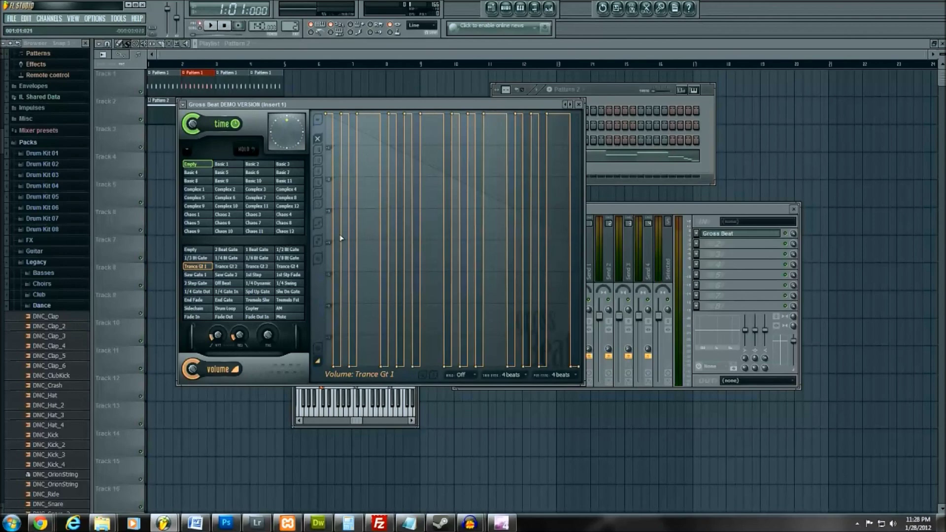
pyautogui.click(615, 96)
# Open DNC_OrionString's notes in the piano roll, then bring Pattern 2's channel list forward
pyautogui.click(591, 160)
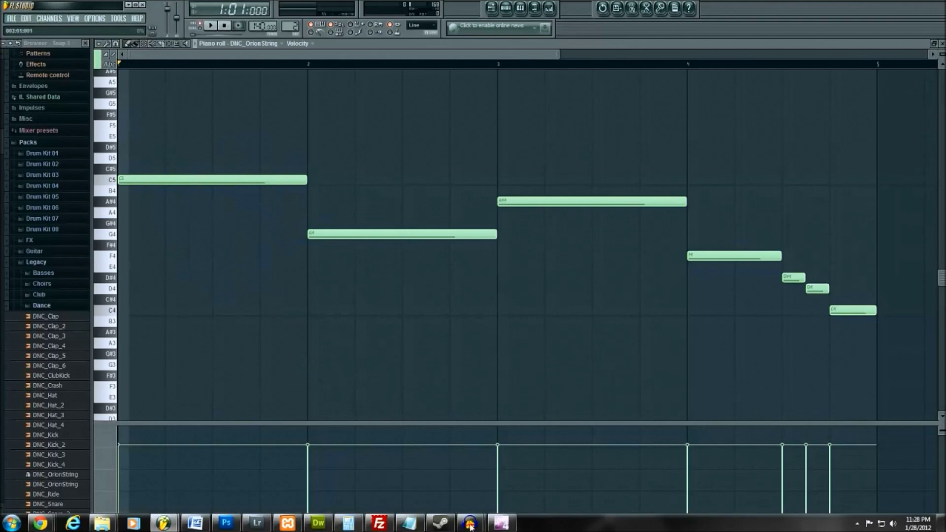
pyautogui.moveTo(165, 523)
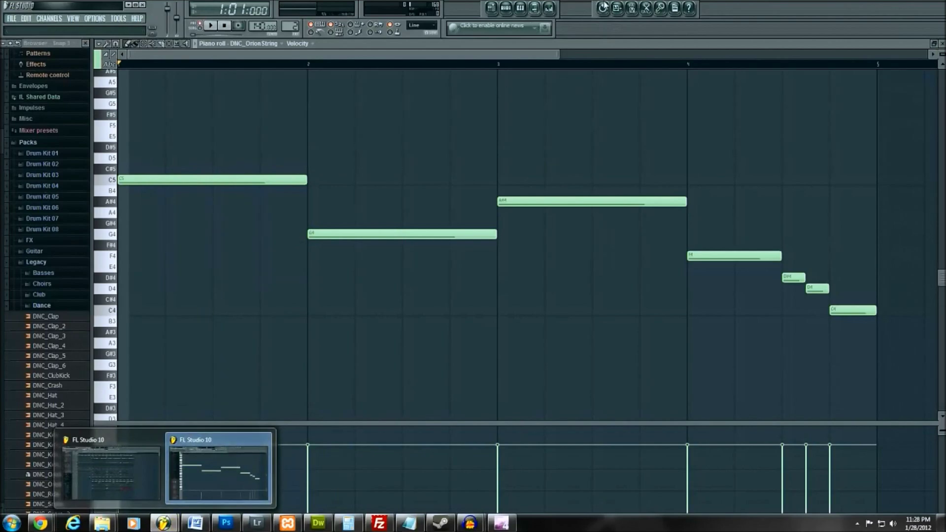
pyautogui.click(505, 9)
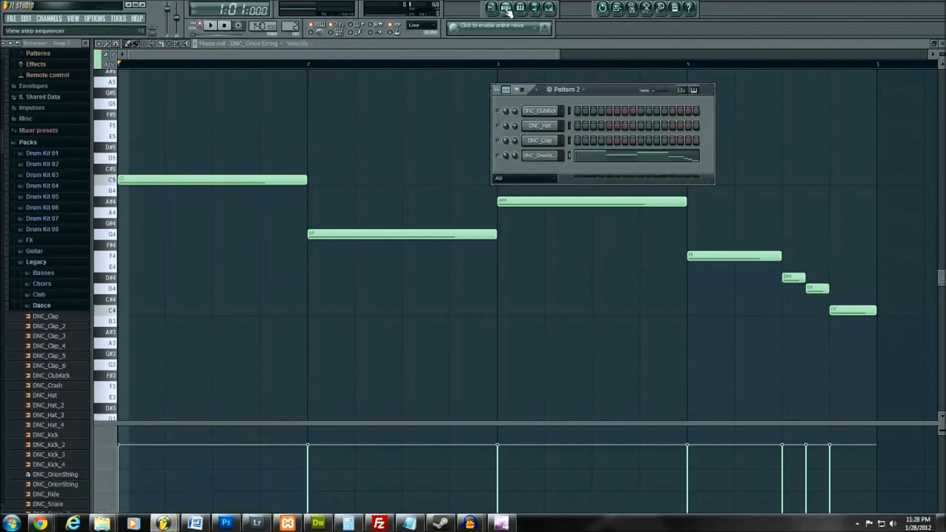
# Reopen Insert 1's Gross Beat and arrange it beside the mixer and Pattern 2 channel rack
pyautogui.click(539, 156)
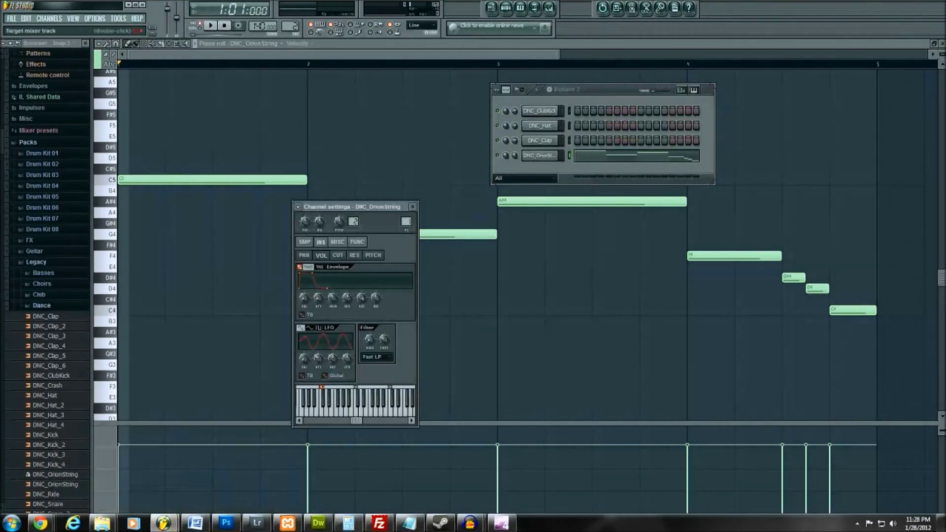
pyautogui.doubleClick(406, 221)
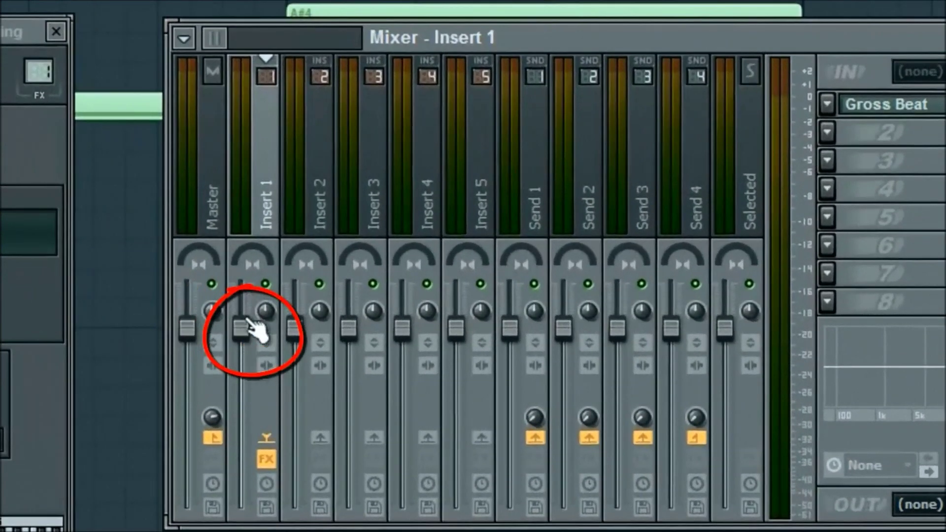
pyautogui.click(220, 158)
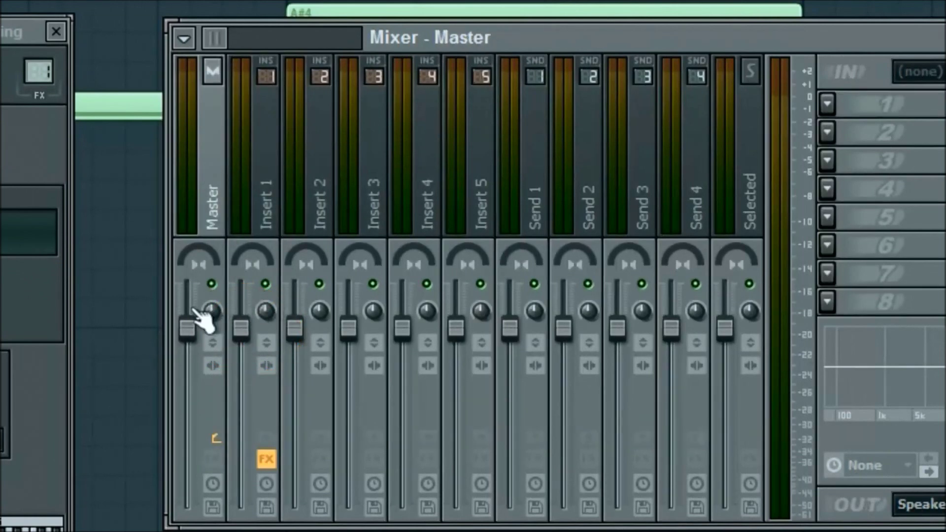
pyautogui.click(267, 144)
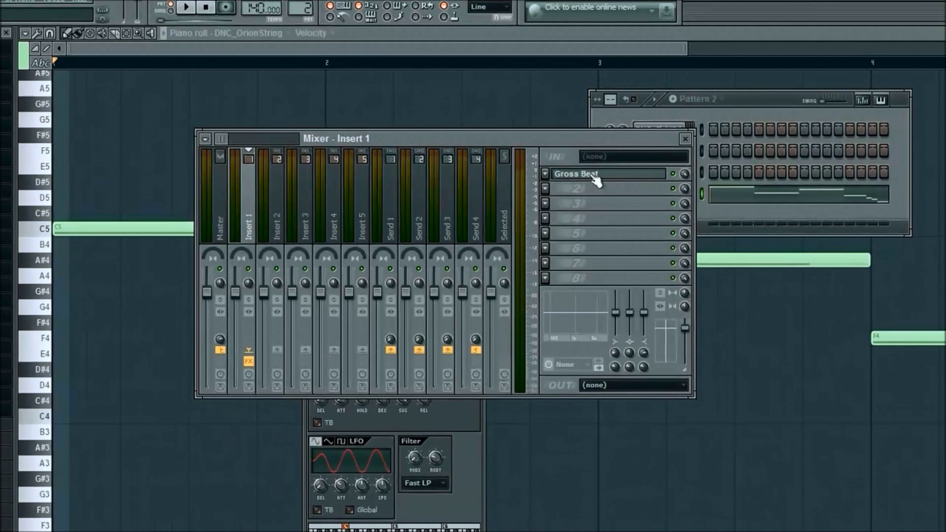
pyautogui.click(596, 179)
pyautogui.moveTo(422, 116); pyautogui.dragTo(873, 172)
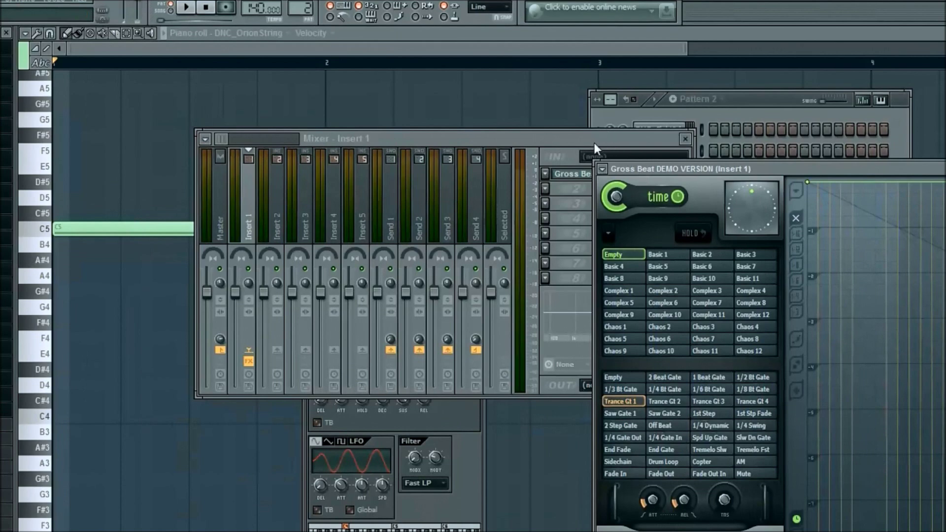
pyautogui.moveTo(593, 143); pyautogui.dragTo(493, 153)
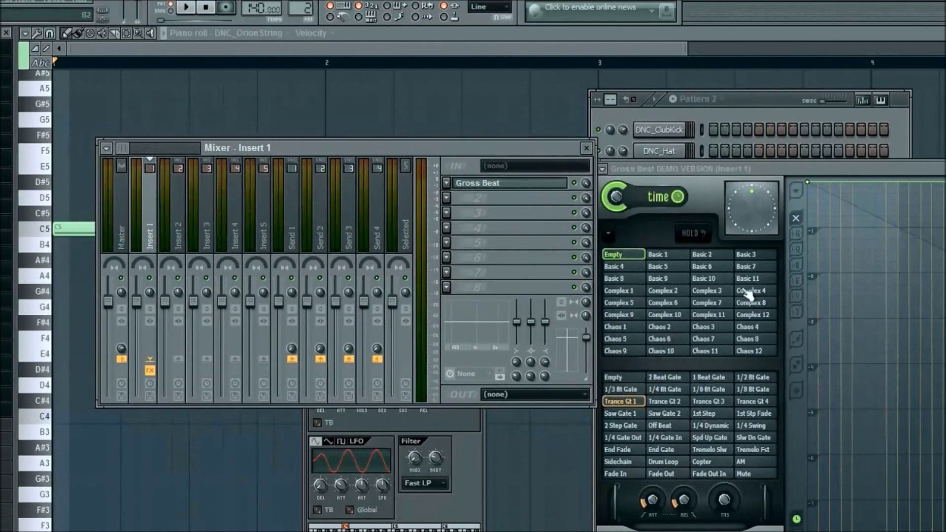
pyautogui.click(750, 101)
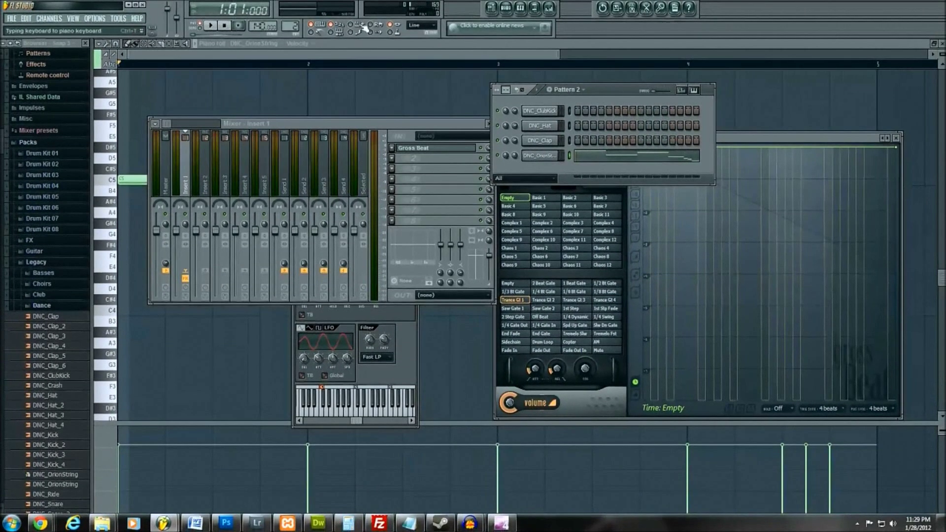
pyautogui.click(492, 9)
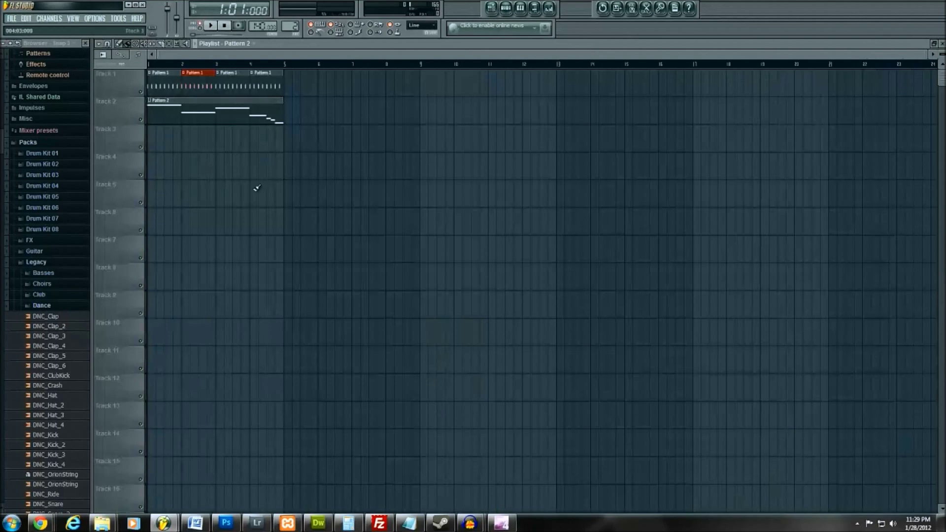
# Delete the four Pattern 1 clips from Track 1
pyautogui.rightClick(271, 82)
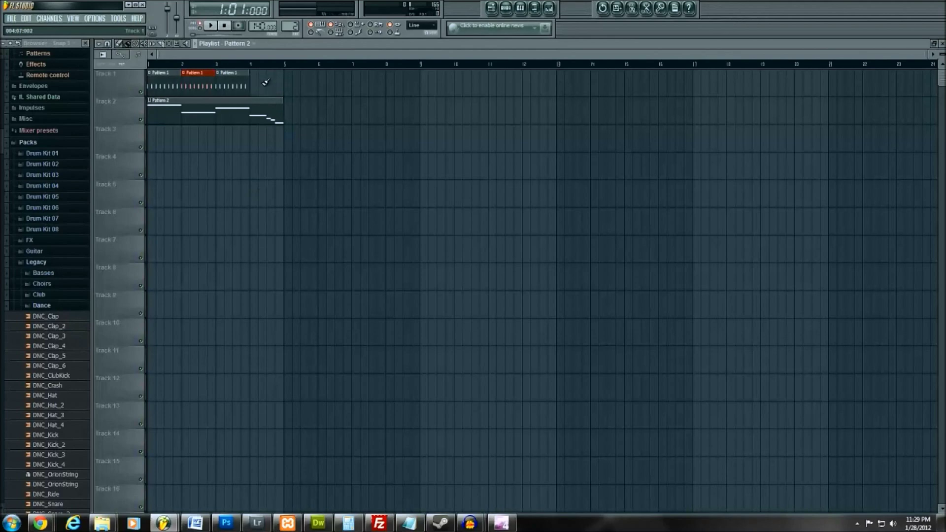
pyautogui.rightClick(232, 81)
pyautogui.rightClick(197, 83)
pyautogui.rightClick(180, 90)
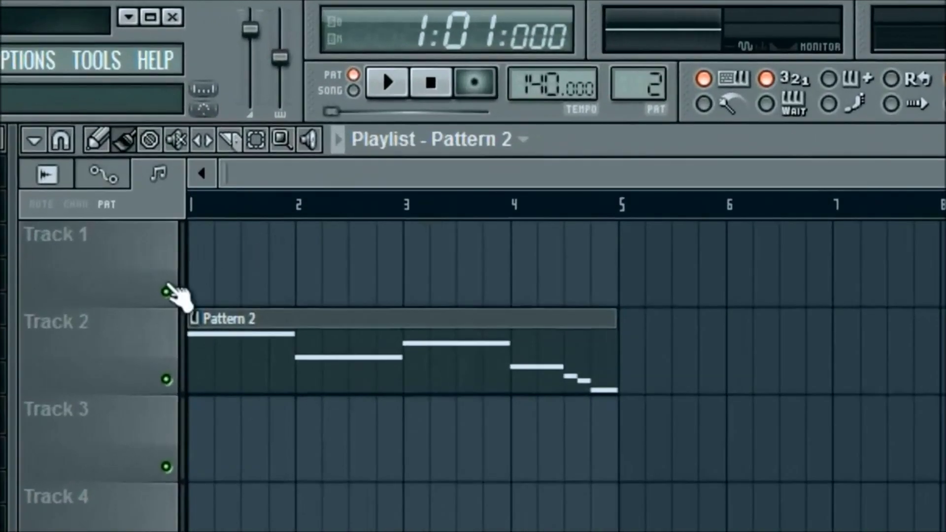
# Place and remove a test Pattern 2 clip on Track 1, then select Pattern 1
pyautogui.click(211, 269)
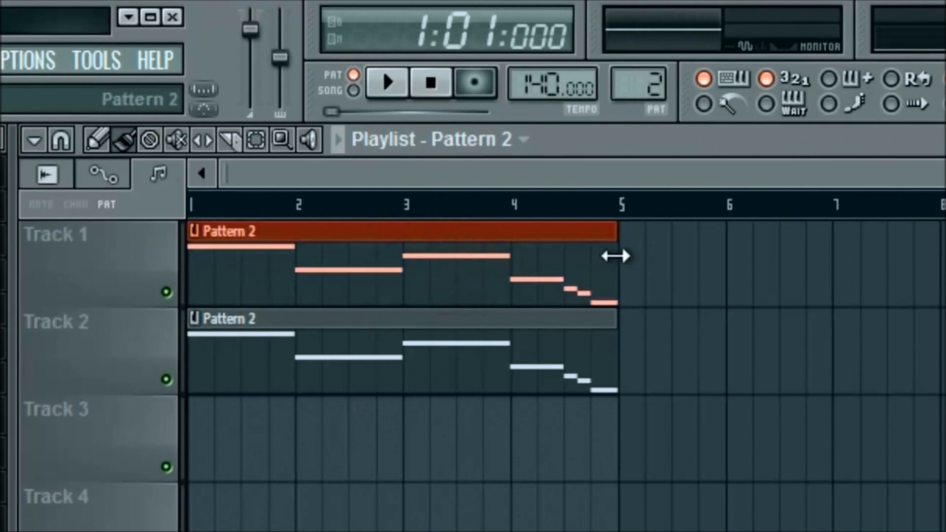
pyautogui.moveTo(616, 256); pyautogui.dragTo(643, 256)
pyautogui.rightClick(567, 250)
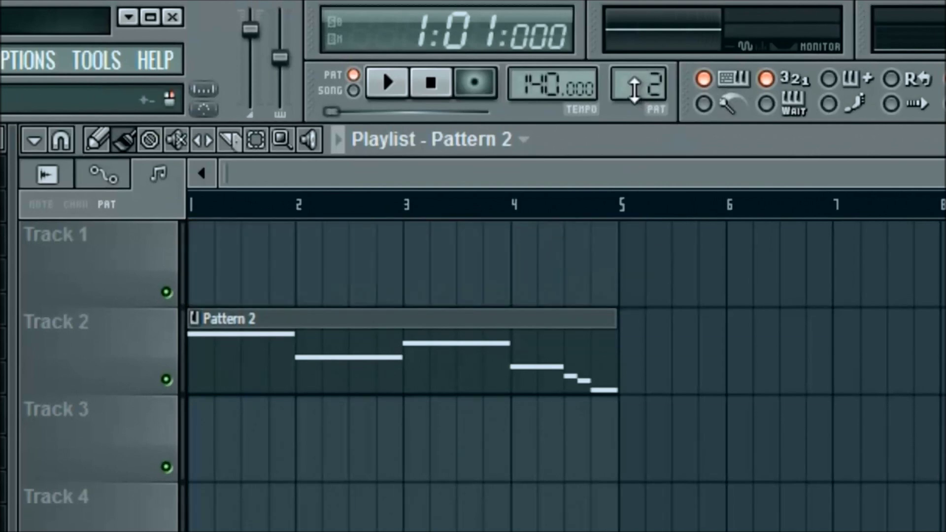
pyautogui.scroll(-1, 636, 76)
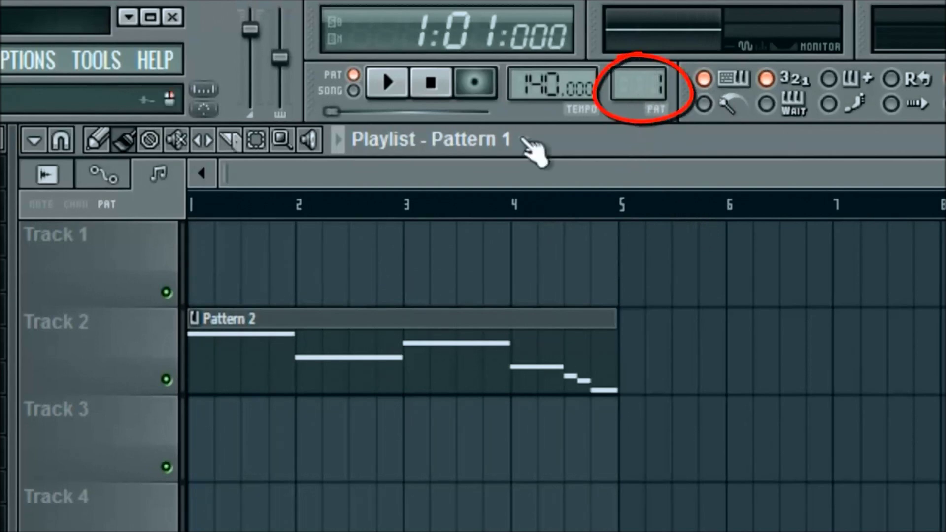
# Paint Pattern 1 across bars 1–3 of Track 1, then play the song with the master fader lowered
pyautogui.moveTo(207, 269); pyautogui.dragTo(447, 256)
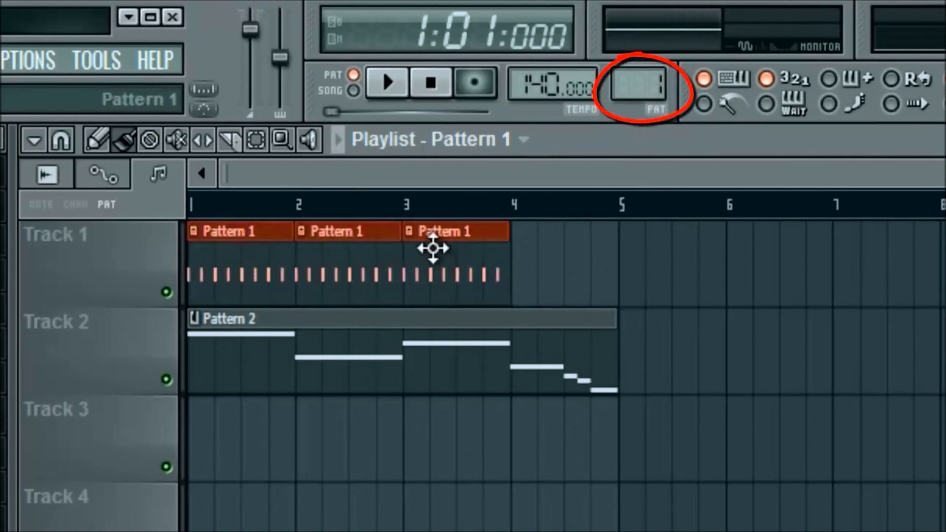
pyautogui.click(353, 90)
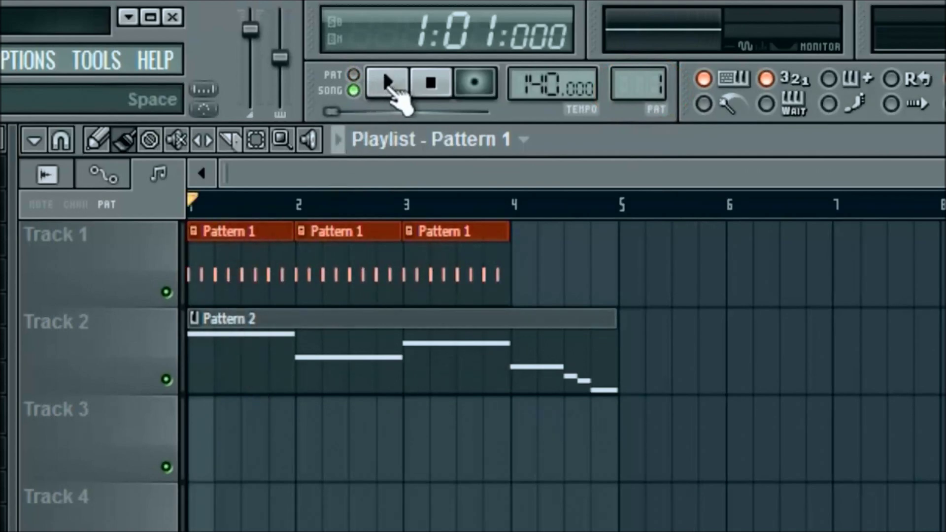
pyautogui.click(389, 83)
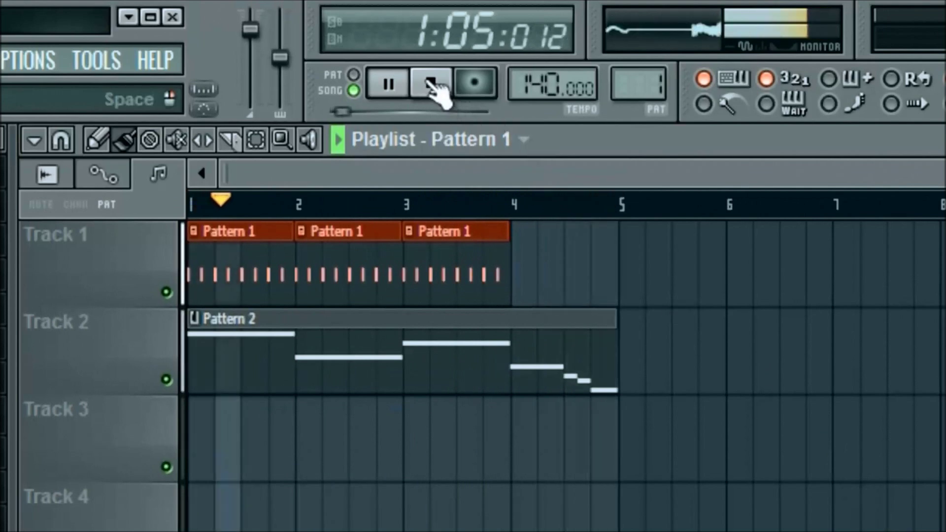
pyautogui.moveTo(257, 36); pyautogui.dragTo(257, 92)
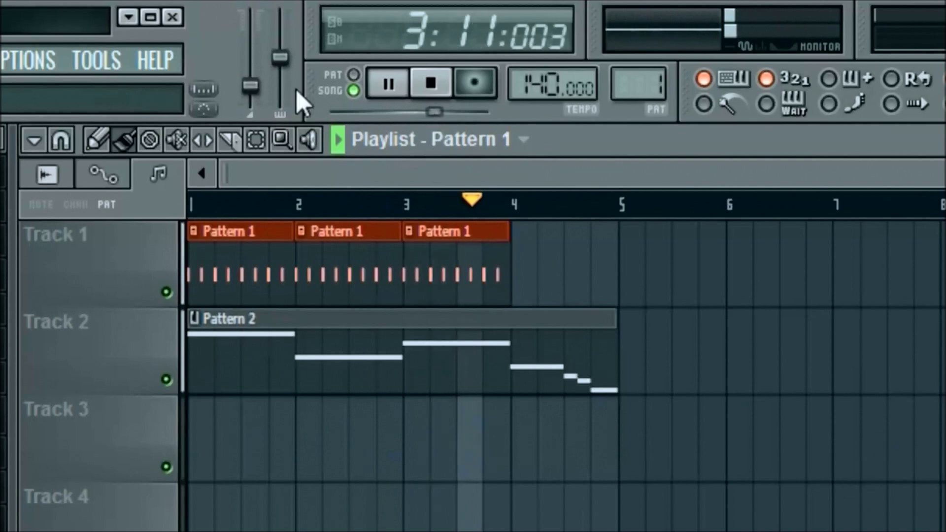
pyautogui.moveTo(250, 88); pyautogui.dragTo(251, 96)
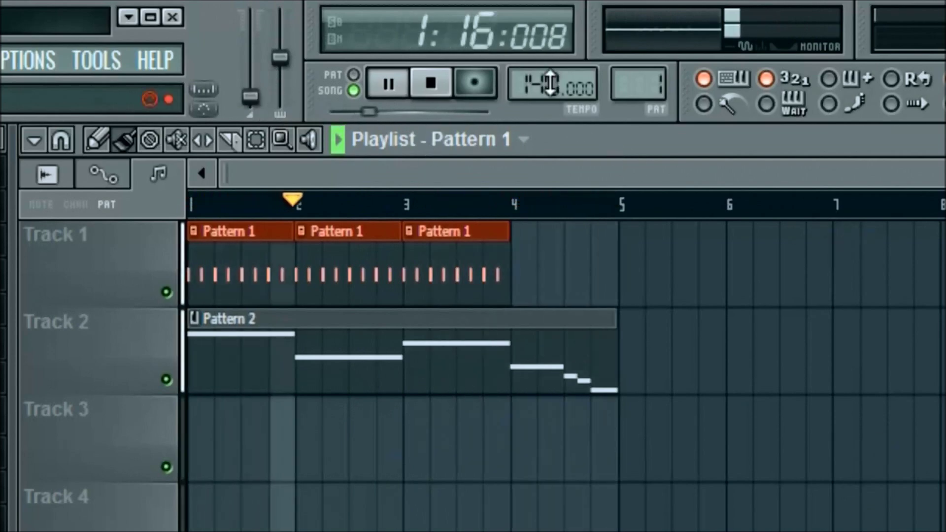
pyautogui.click(431, 83)
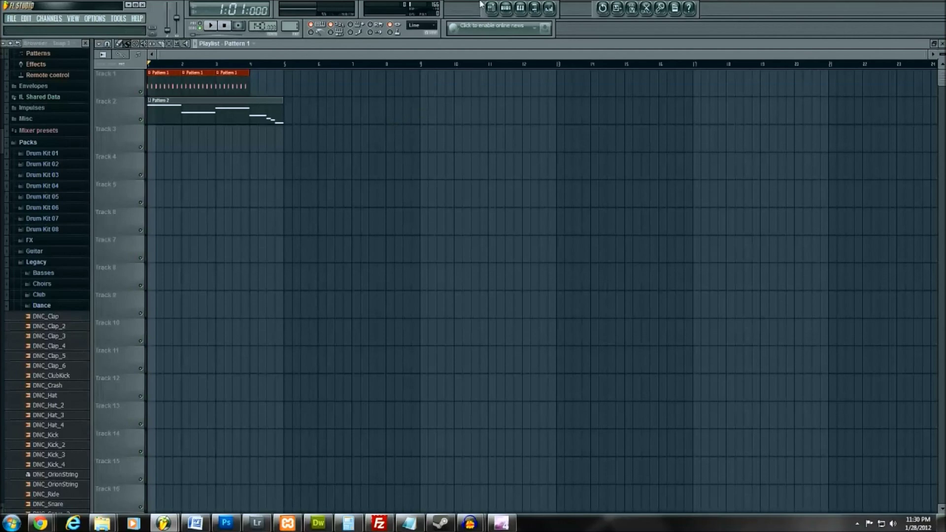
# Shift both top-bar toolbar groups to the left
pyautogui.moveTo(485, 12); pyautogui.dragTo(448, 12)
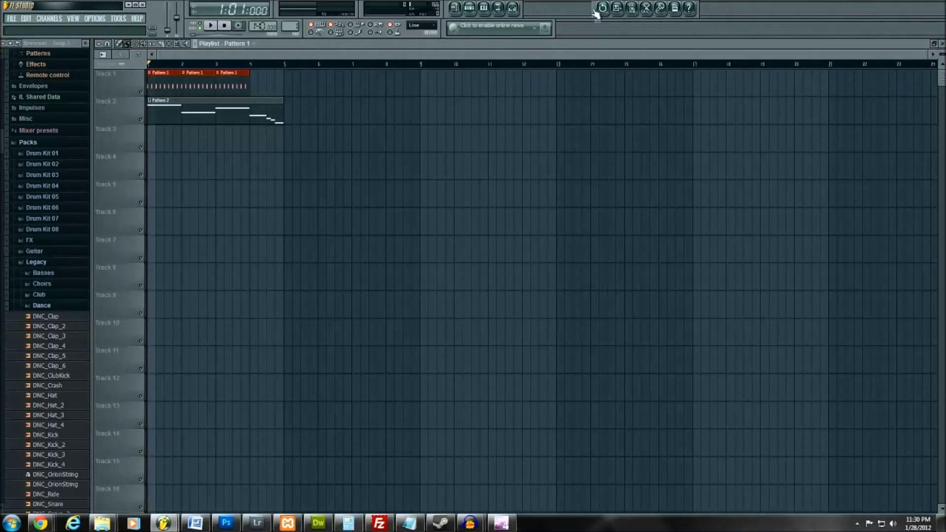
pyautogui.moveTo(592, 12); pyautogui.dragTo(524, 14)
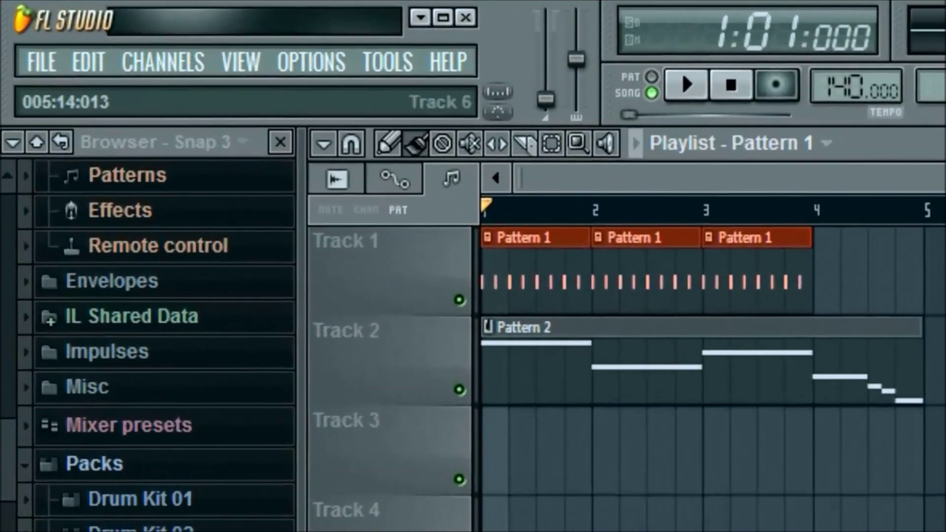
# Export the song via File > Export > MP3 as whatever.mp3 on the Desktop
pyautogui.click(39, 69)
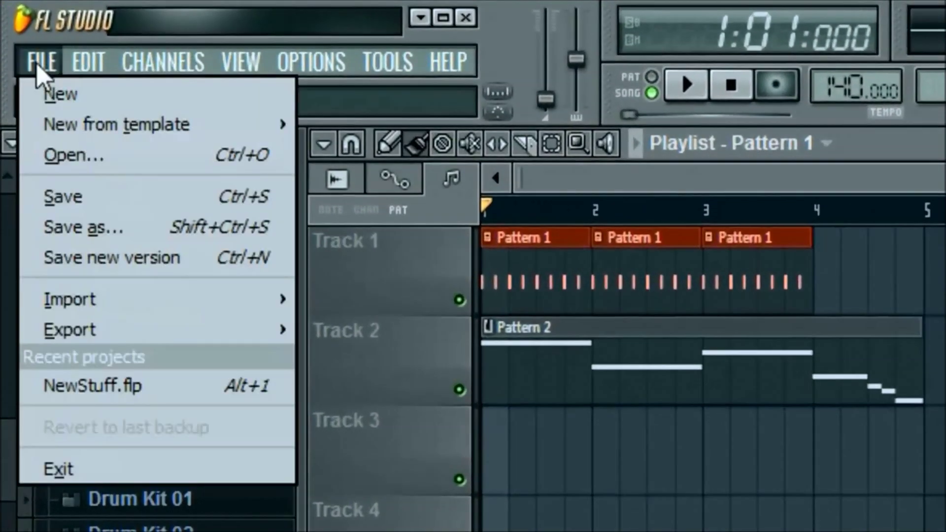
pyautogui.moveTo(120, 338)
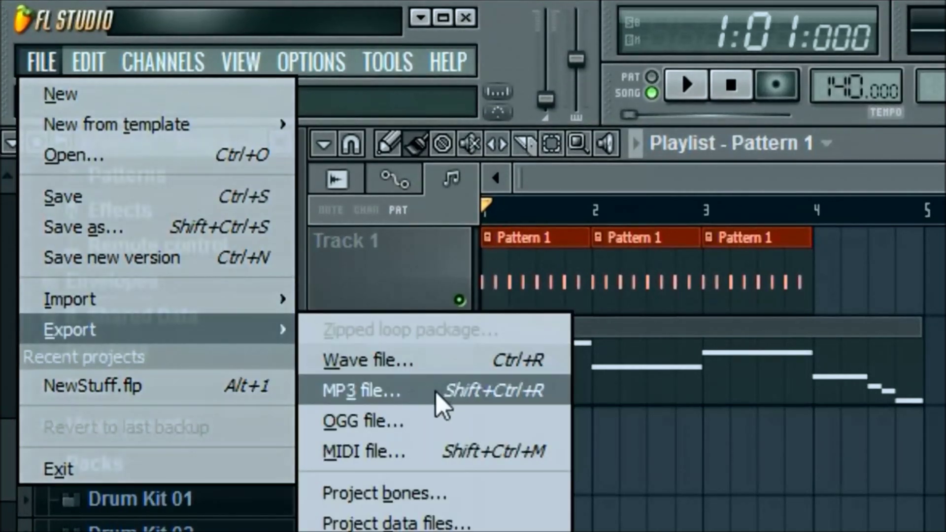
pyautogui.click(436, 391)
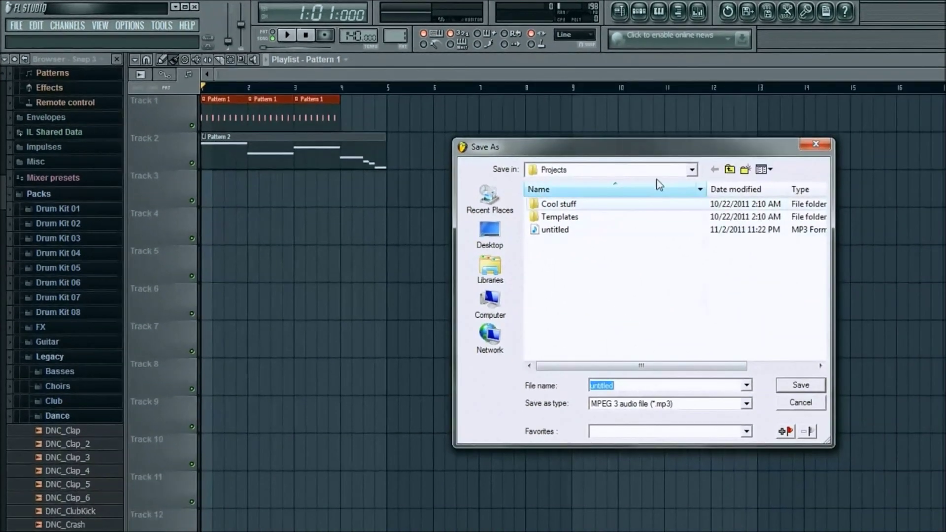
pyautogui.click(488, 234)
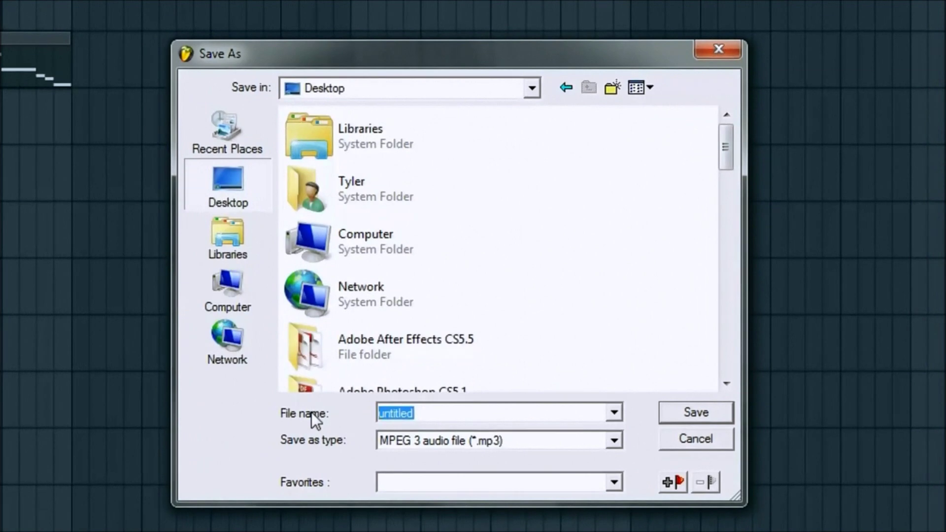
pyautogui.write('whatever')
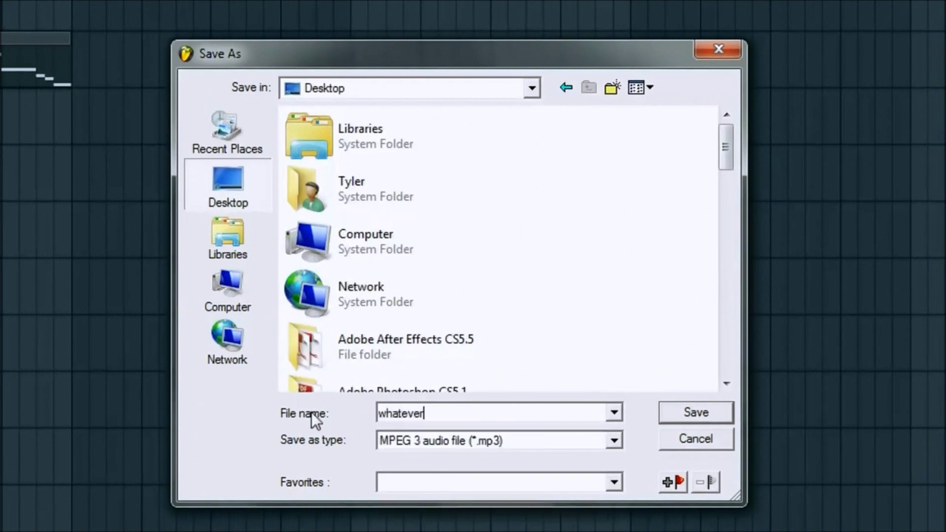
pyautogui.click(697, 413)
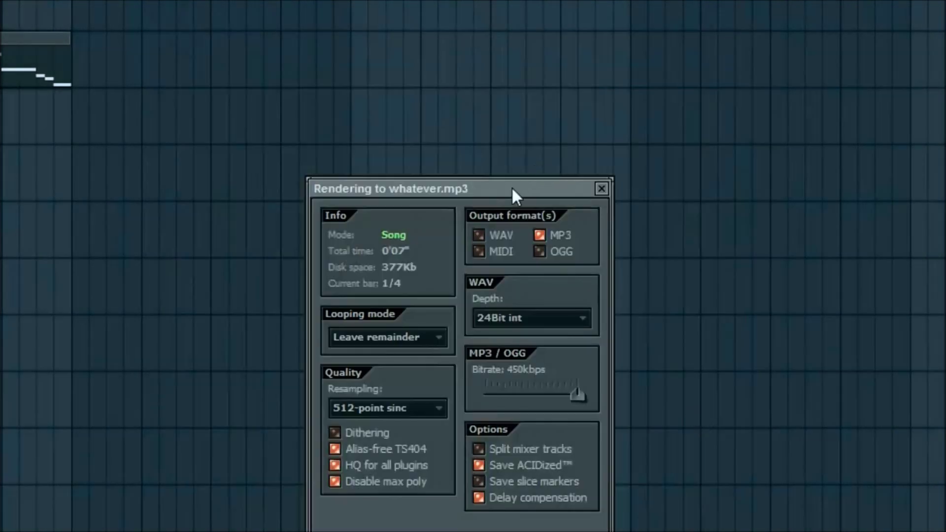
# Render whatever.mp3 with 512-point sinc resampling, 24Bit int depth and 450 kbps bitrate
pyautogui.moveTo(512, 186); pyautogui.dragTo(553, 119)
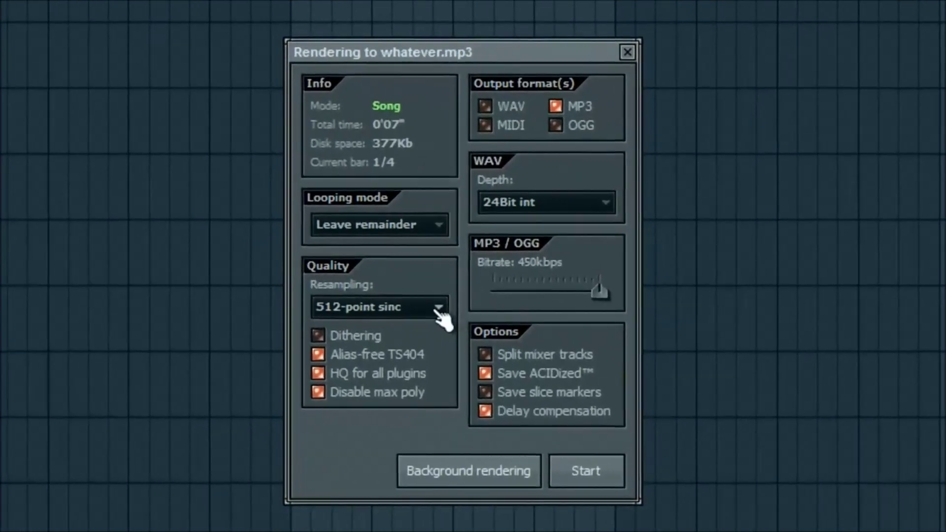
pyautogui.click(438, 310)
pyautogui.click(366, 438)
pyautogui.moveTo(541, 48); pyautogui.dragTo(422, 54)
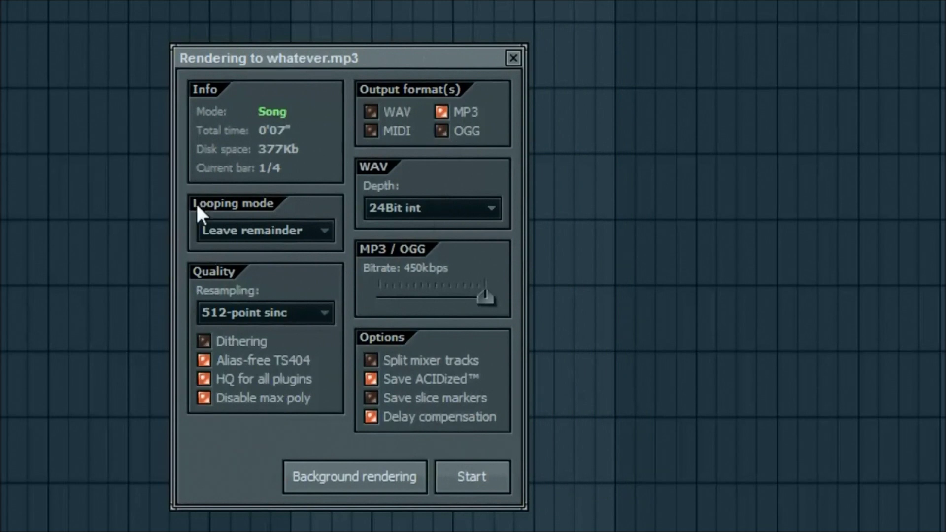
pyautogui.click(443, 210)
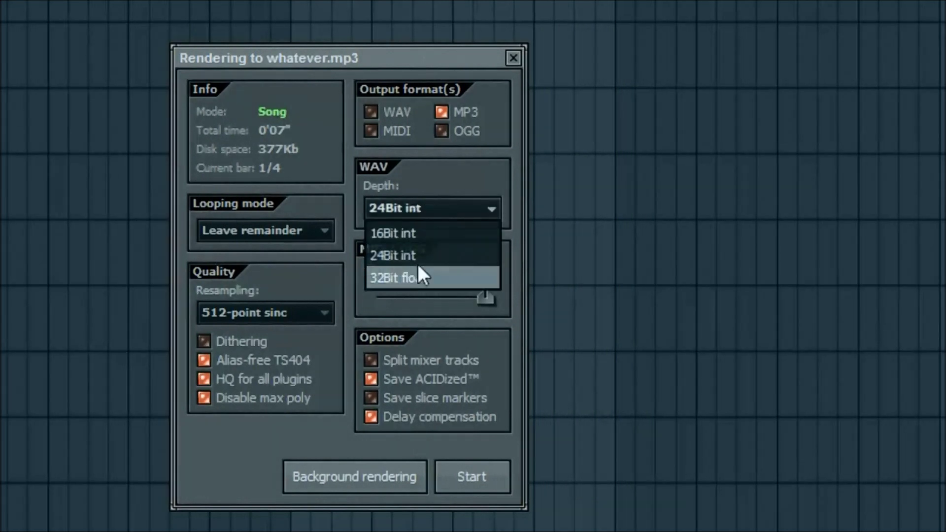
pyautogui.click(436, 256)
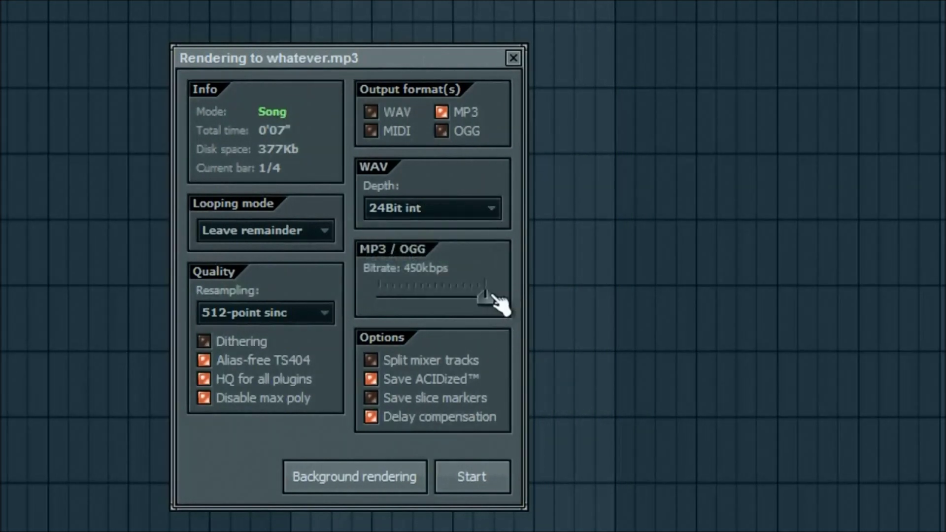
pyautogui.moveTo(492, 296)
pyautogui.mouseDown()
pyautogui.moveTo(377, 295)
pyautogui.moveTo(487, 296)
pyautogui.mouseUp()
pyautogui.click(494, 478)
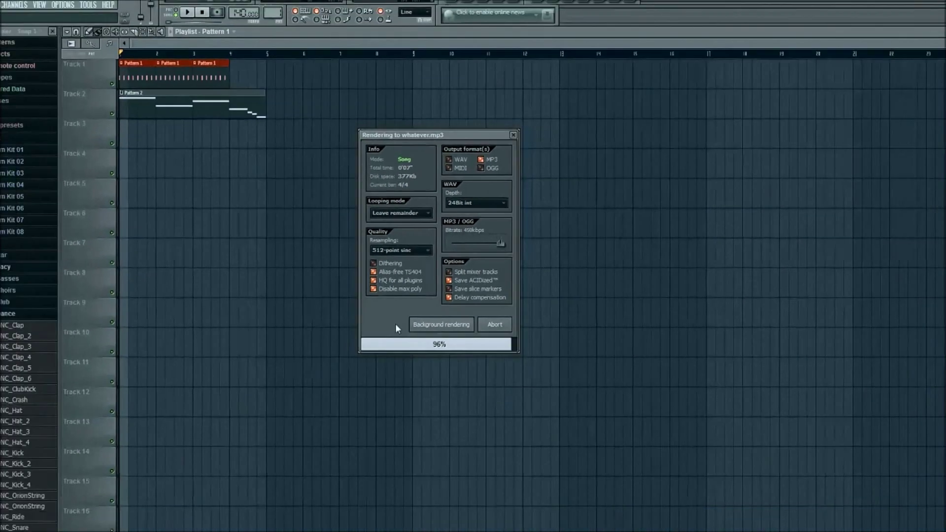